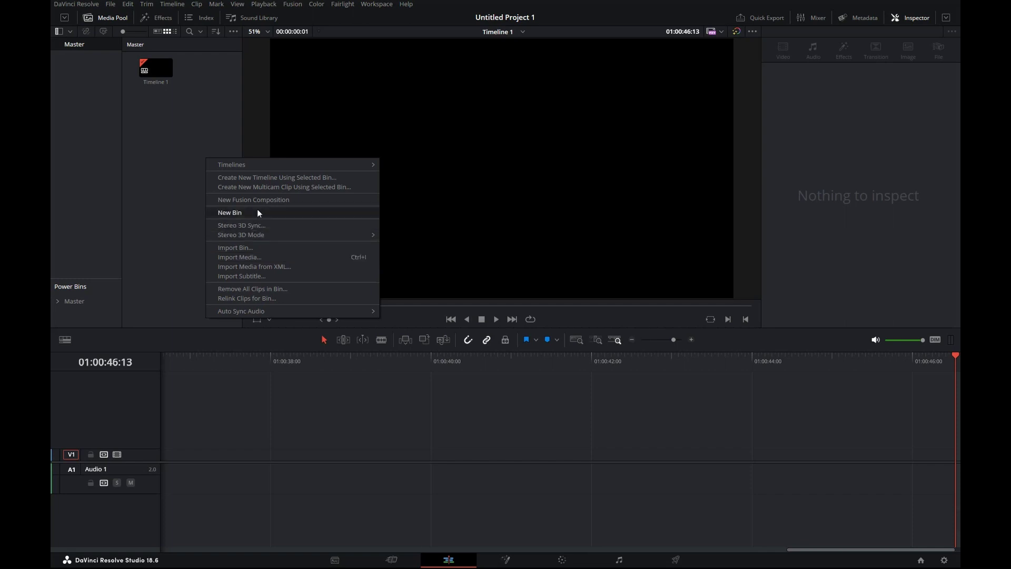
Step: Create a new Fusion composition clip named 'Text' in the Media Pool
{"action": "left_click", "coordinate": [266, 200]}
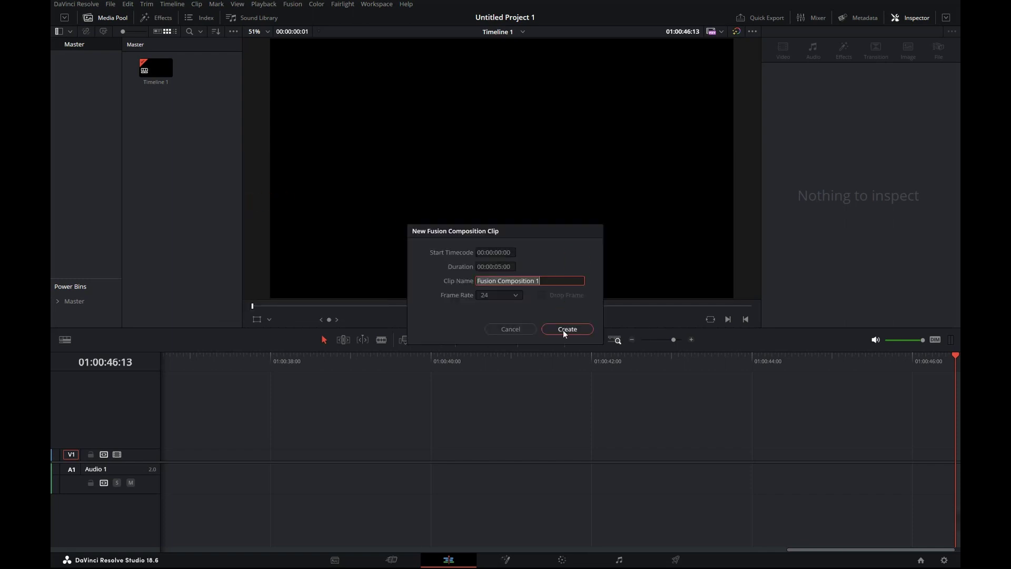
{"action": "type", "text": "Te"}
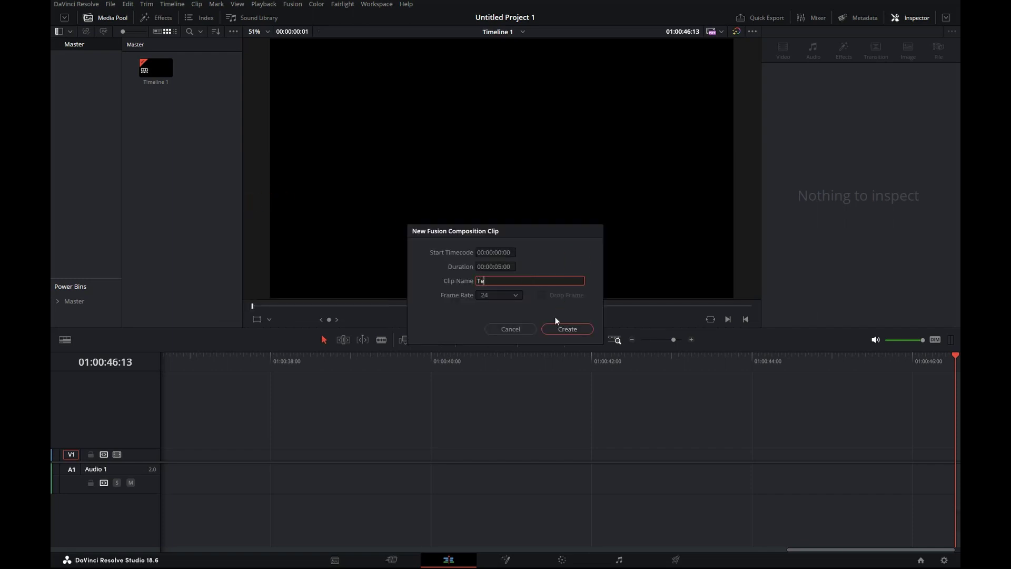
{"action": "type", "text": "xt"}
{"action": "left_click", "coordinate": [569, 328]}
Step: Place the Text clip on track V1 and open it on the Fusion page
{"action": "mouse_move", "coordinate": [156, 68]}
{"action": "left_mouse_down"}
{"action": "mouse_move", "coordinate": [421, 466]}
{"action": "mouse_move", "coordinate": [428, 454]}
{"action": "left_mouse_up"}
{"action": "right_click", "coordinate": [425, 454]}
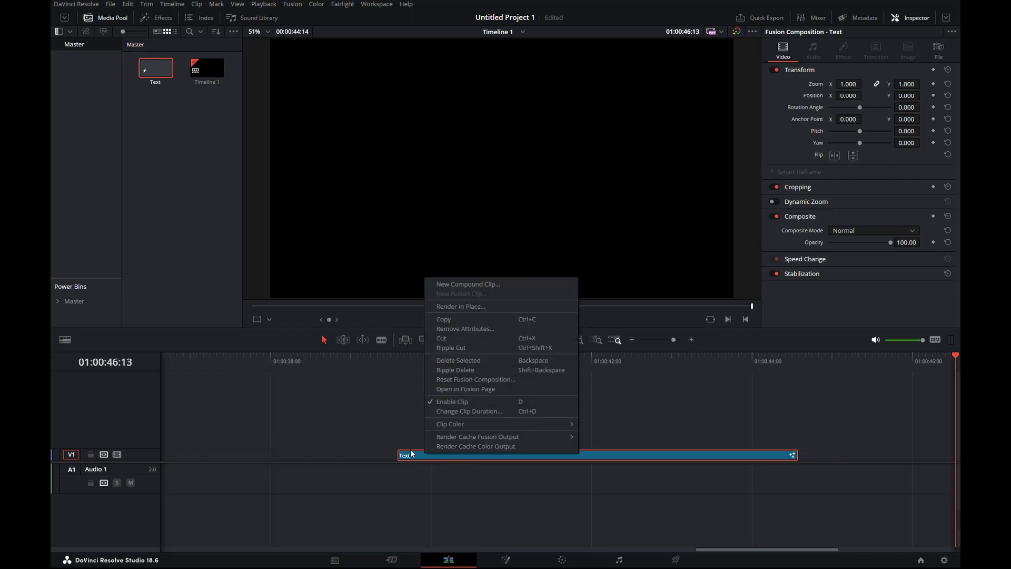
{"action": "left_click", "coordinate": [474, 517]}
Step: Set up a single-viewer Fusion layout with the Inspector hidden and MediaOut1 moved lower right
{"action": "left_click", "coordinate": [508, 560]}
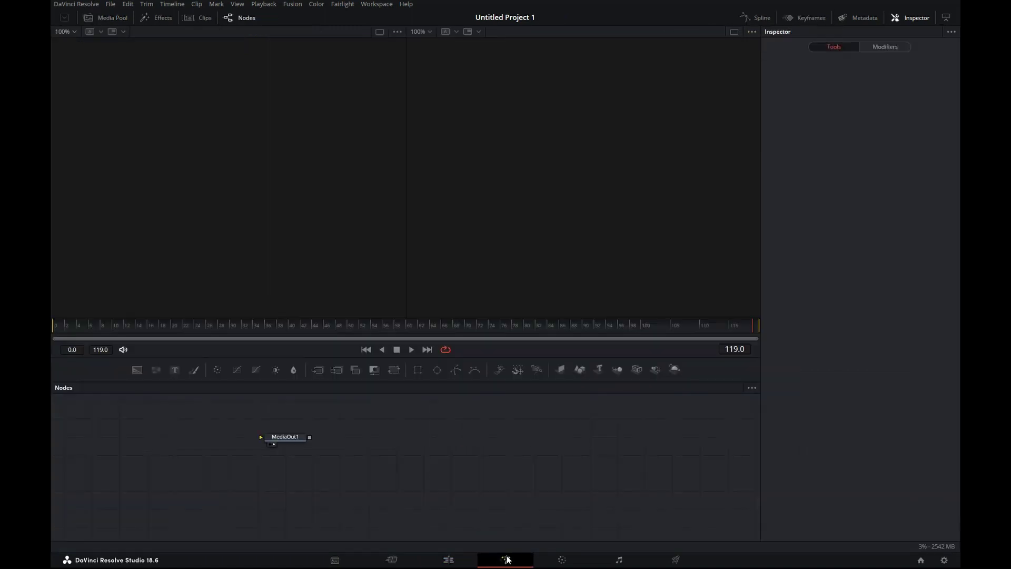
{"action": "left_click_drag", "start_coordinate": [286, 437], "coordinate": [620, 482]}
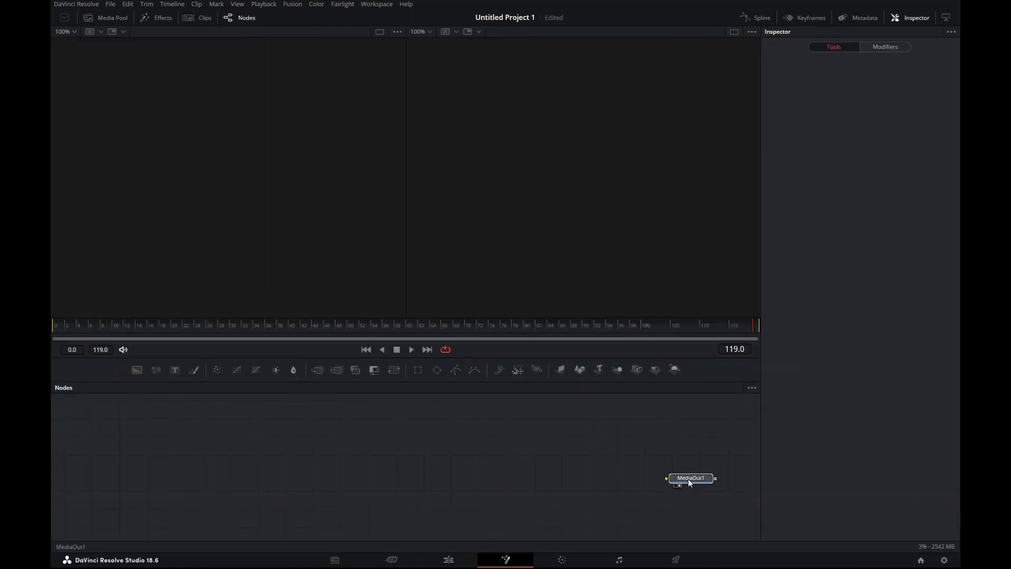
{"action": "left_click", "coordinate": [910, 18]}
{"action": "left_click_drag", "start_coordinate": [628, 499], "coordinate": [629, 495]}
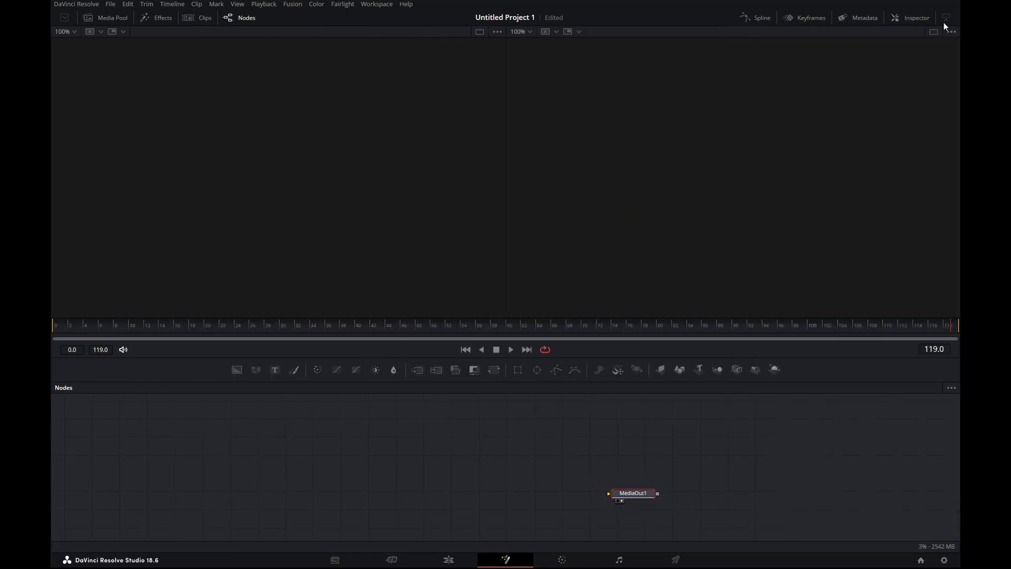
{"action": "left_click", "coordinate": [933, 32]}
Step: Add a Background node connected to MediaOut1
{"action": "mouse_move", "coordinate": [237, 370]}
{"action": "left_mouse_down"}
{"action": "mouse_move", "coordinate": [310, 498]}
{"action": "mouse_move", "coordinate": [407, 508]}
{"action": "mouse_move", "coordinate": [692, 498]}
{"action": "mouse_move", "coordinate": [704, 522]}
{"action": "left_mouse_up"}
{"action": "mouse_move", "coordinate": [299, 487]}
{"action": "left_mouse_down"}
{"action": "mouse_move", "coordinate": [442, 536]}
{"action": "mouse_move", "coordinate": [433, 523]}
{"action": "left_mouse_up"}
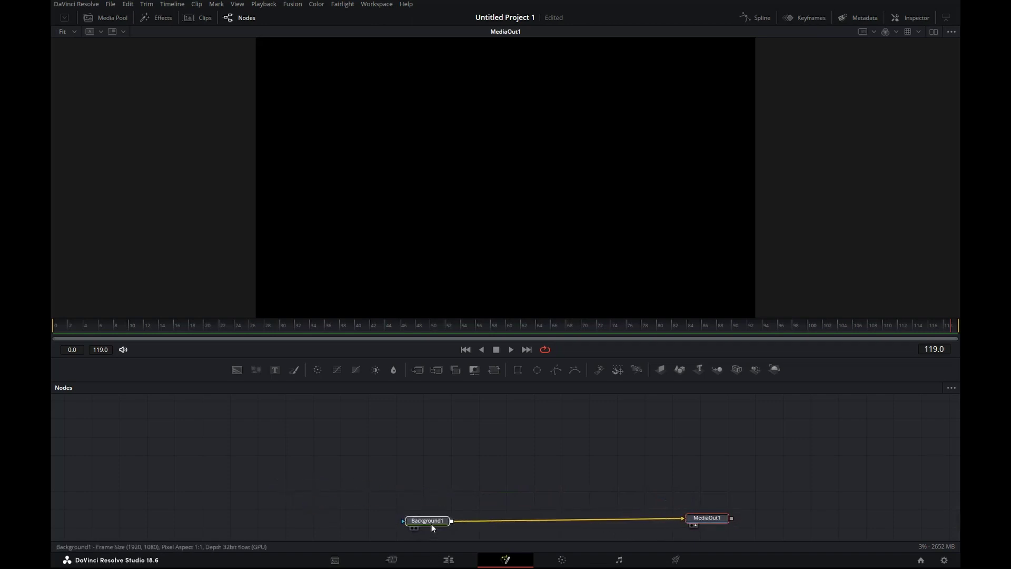
{"action": "left_click", "coordinate": [394, 472]}
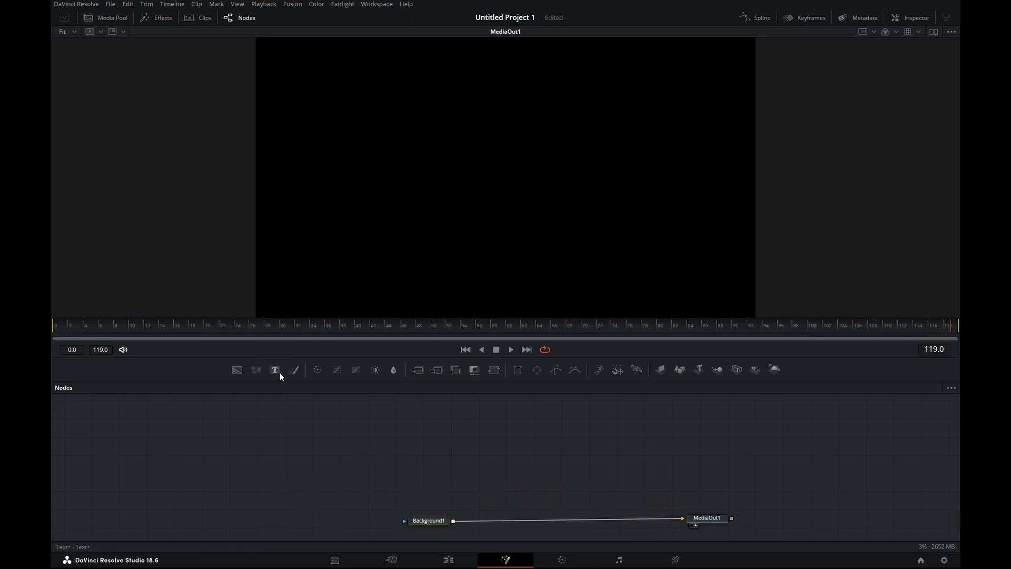
Step: Add a Text node merged over the background and show Text1's settings
{"action": "mouse_move", "coordinate": [277, 369]}
{"action": "left_mouse_down"}
{"action": "mouse_move", "coordinate": [545, 465]}
{"action": "mouse_move", "coordinate": [455, 522]}
{"action": "left_mouse_up"}
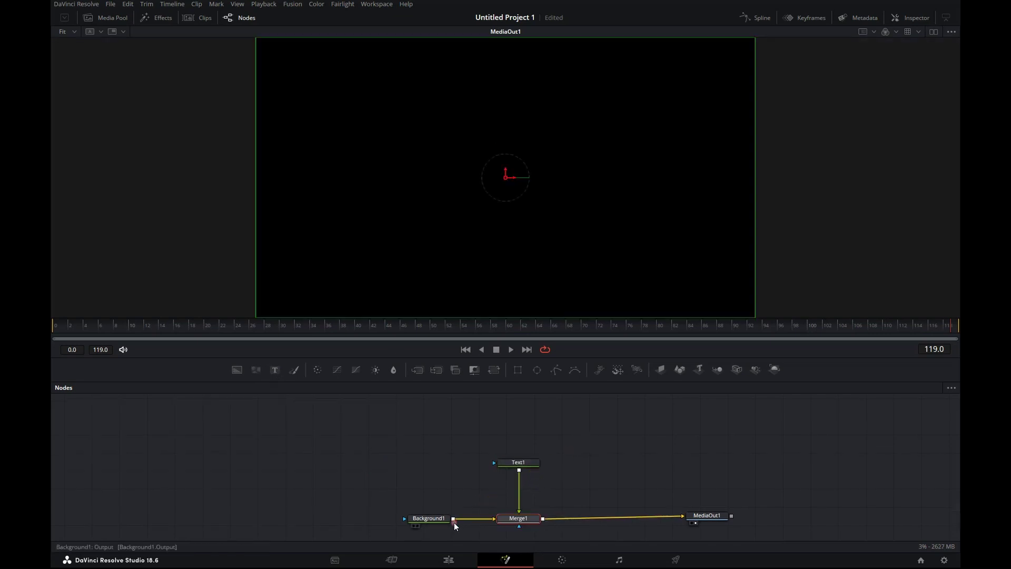
{"action": "left_click", "coordinate": [517, 477]}
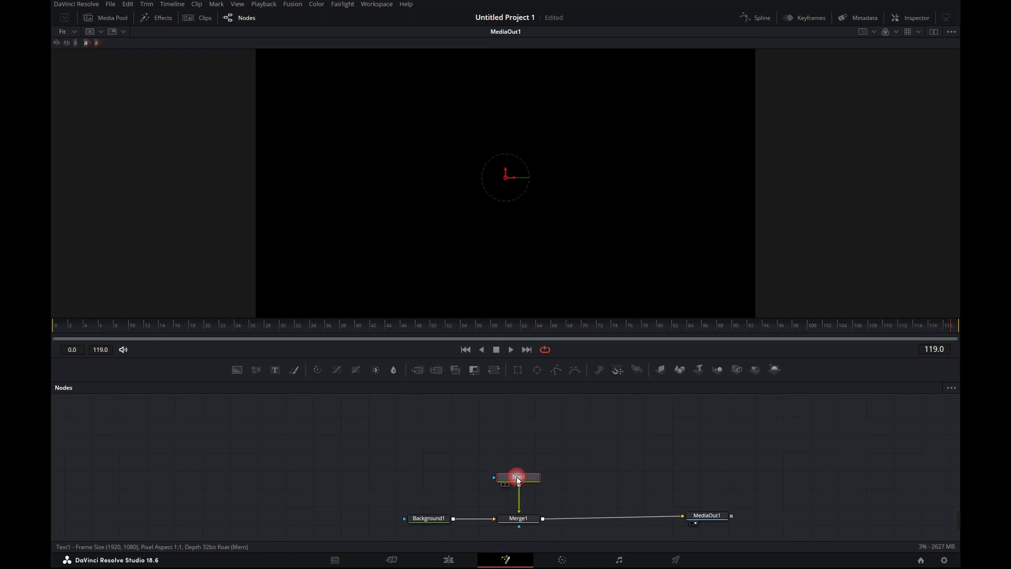
{"action": "left_click", "coordinate": [917, 18]}
Step: Enter 'Hola Como Estas' as the Text1 text and set its size to 0.1339
{"action": "left_click", "coordinate": [840, 182]}
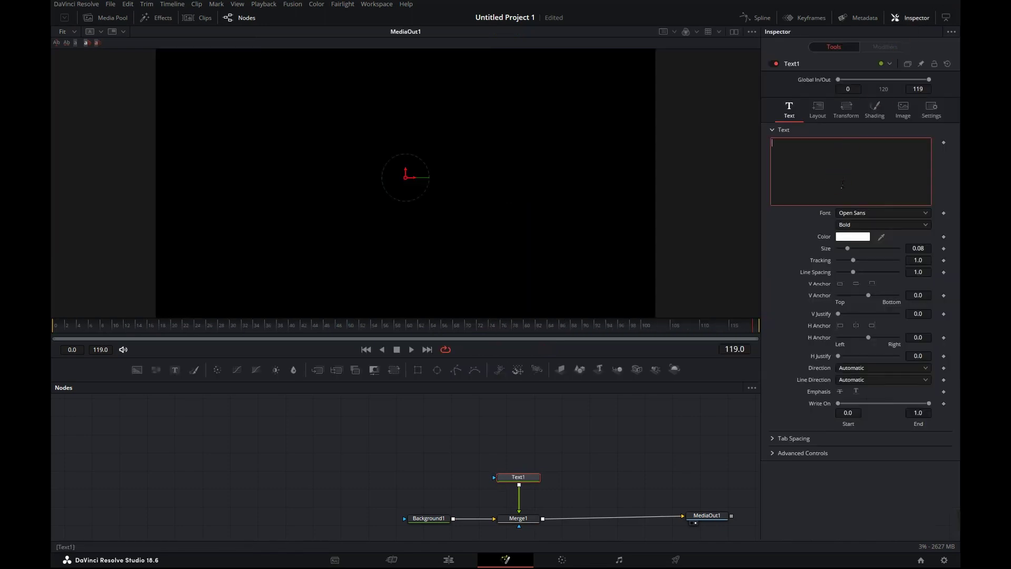
{"action": "type", "text": "Hola C"}
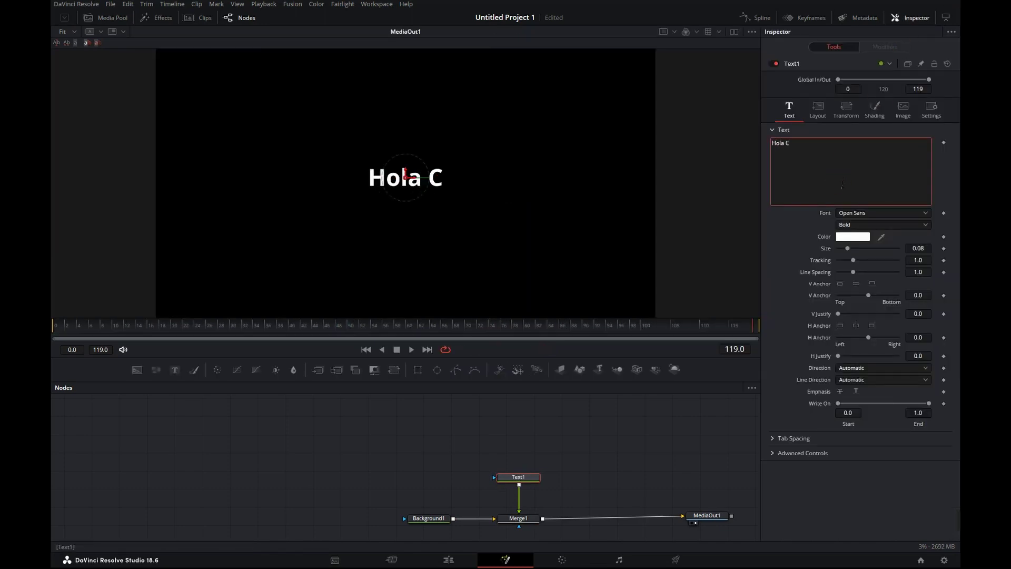
{"action": "type", "text": "omo Es"}
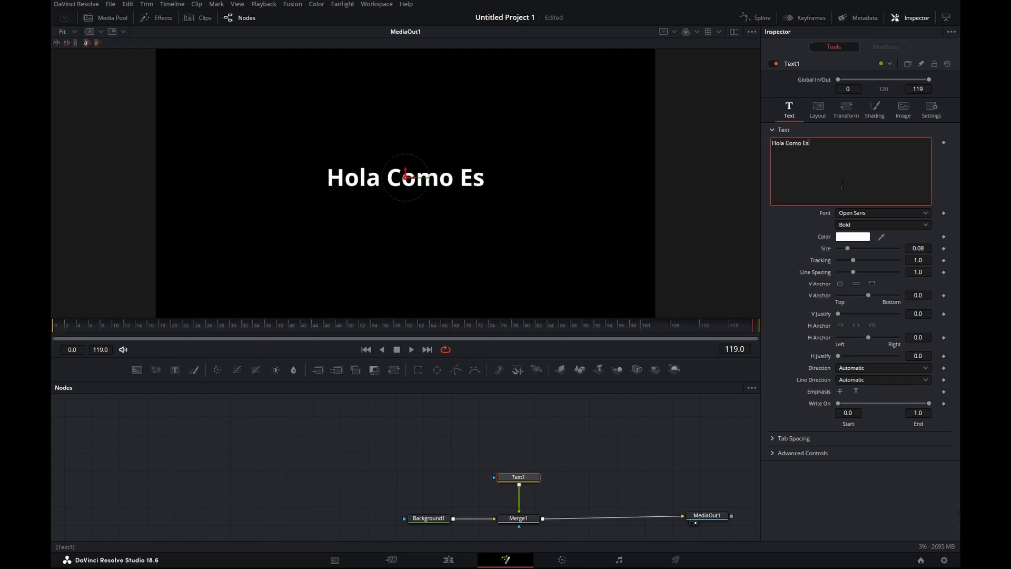
{"action": "type", "text": "tas"}
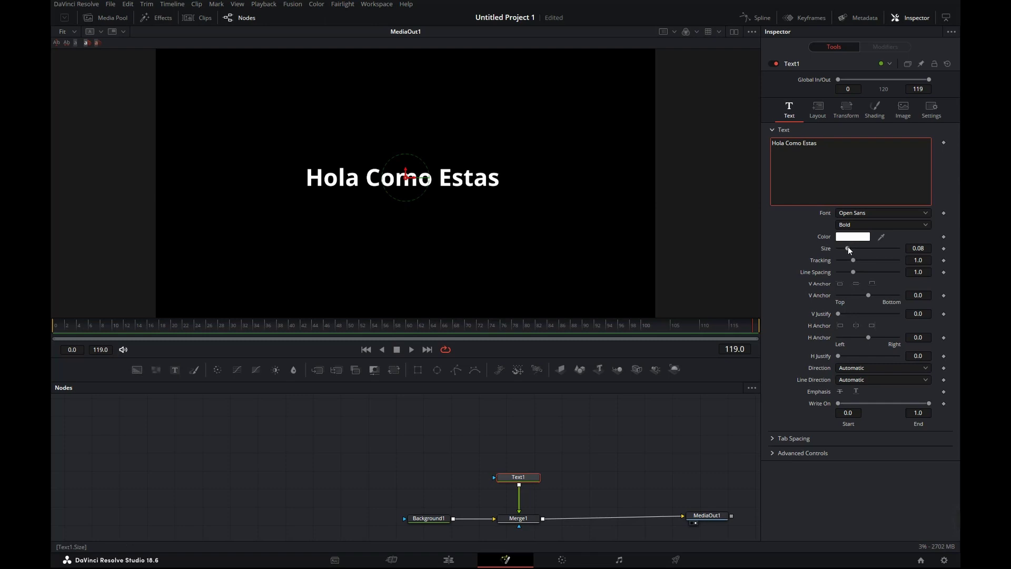
{"action": "left_click_drag", "start_coordinate": [848, 248], "coordinate": [854, 249]}
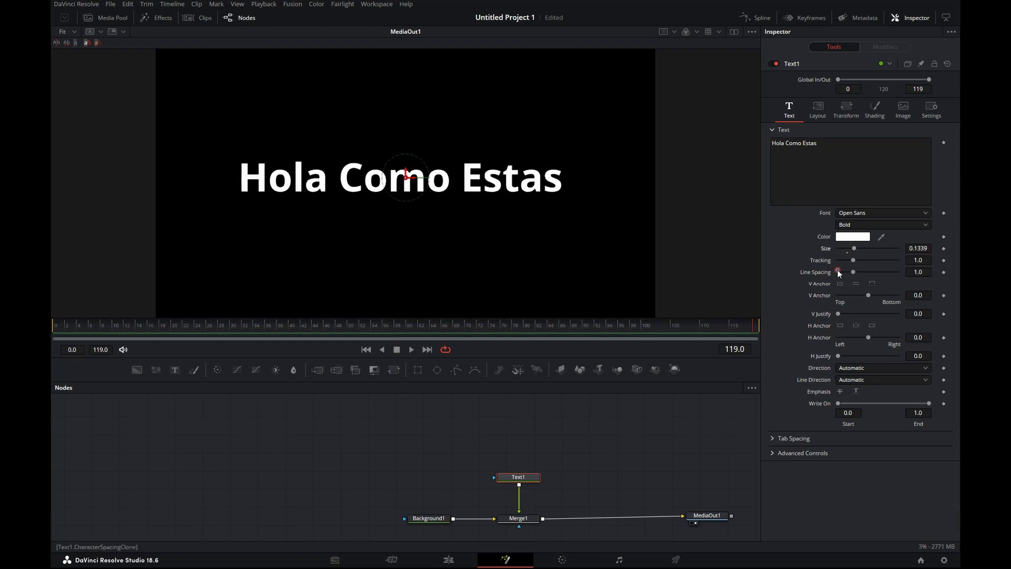
{"action": "left_click_drag", "start_coordinate": [705, 517], "coordinate": [615, 519]}
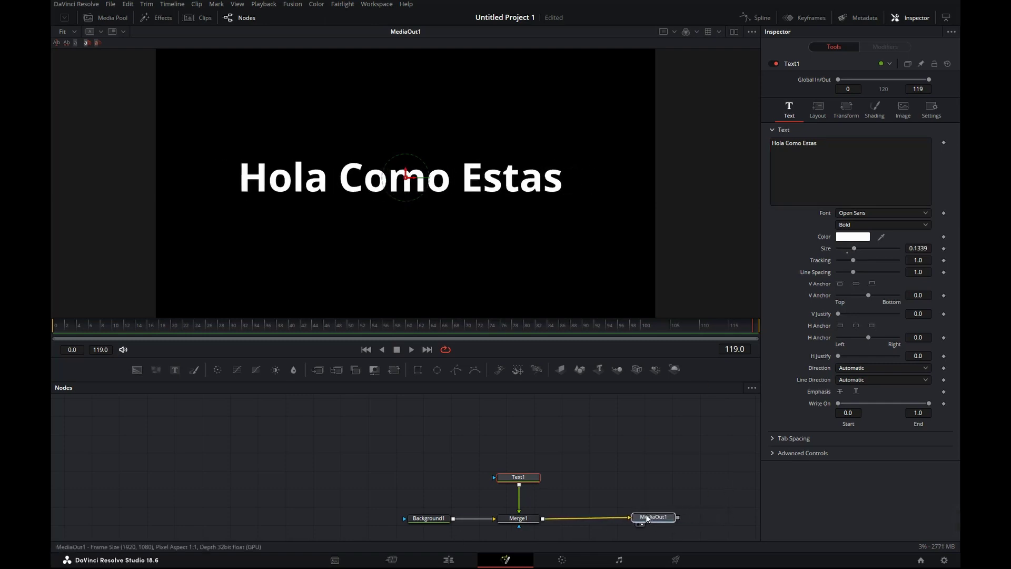
{"action": "left_click", "coordinate": [516, 477]}
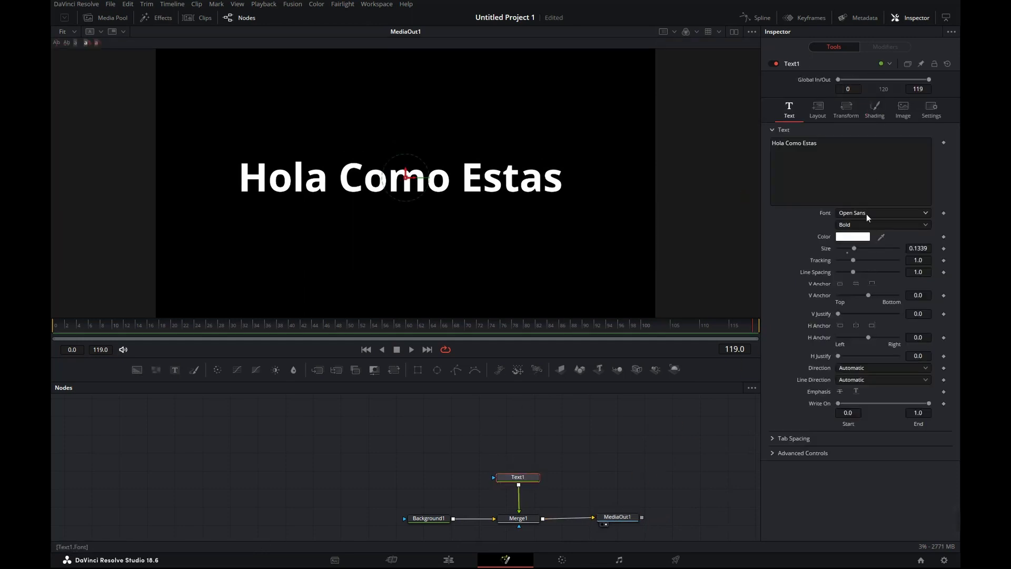
Step: Switch the title font to ObelixPro, reduce size to 0.1063, and test Write On End at 0
{"action": "left_click", "coordinate": [867, 214]}
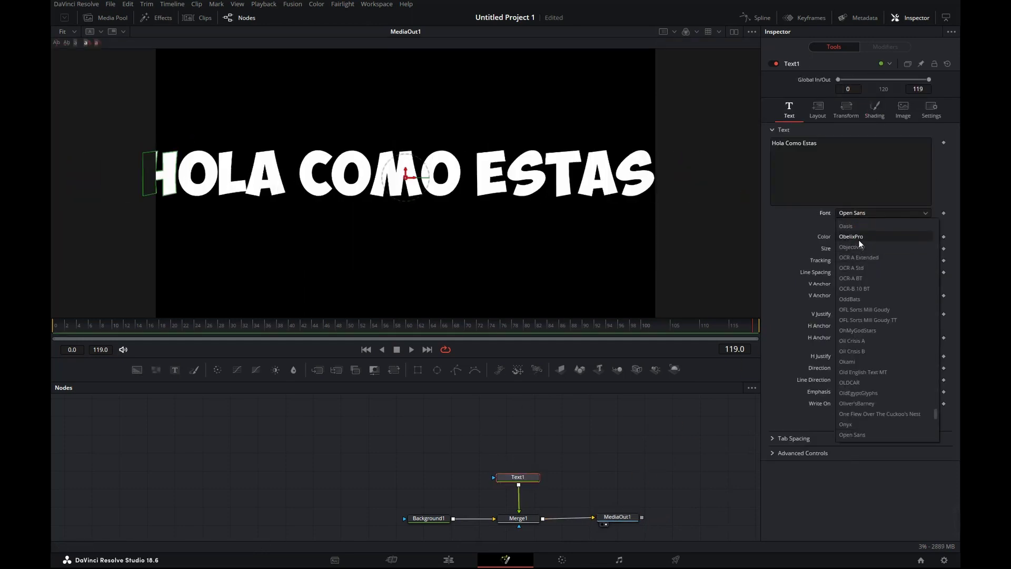
{"action": "left_click", "coordinate": [858, 238]}
{"action": "left_click_drag", "start_coordinate": [855, 249], "coordinate": [850, 248]}
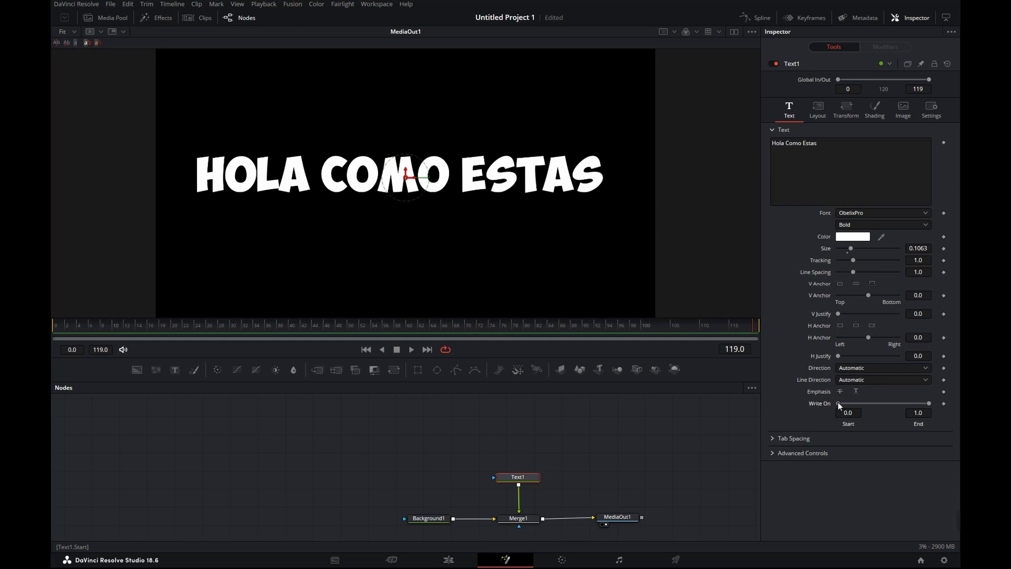
{"action": "mouse_move", "coordinate": [839, 402]}
{"action": "left_mouse_down"}
{"action": "mouse_move", "coordinate": [923, 403]}
{"action": "mouse_move", "coordinate": [767, 396]}
{"action": "left_mouse_up"}
Step: Keyframe Write On End at 0 on frame 2 and at 1 around frame 8
{"action": "left_click", "coordinate": [68, 327]}
{"action": "left_click_drag", "start_coordinate": [929, 404], "coordinate": [837, 403]}
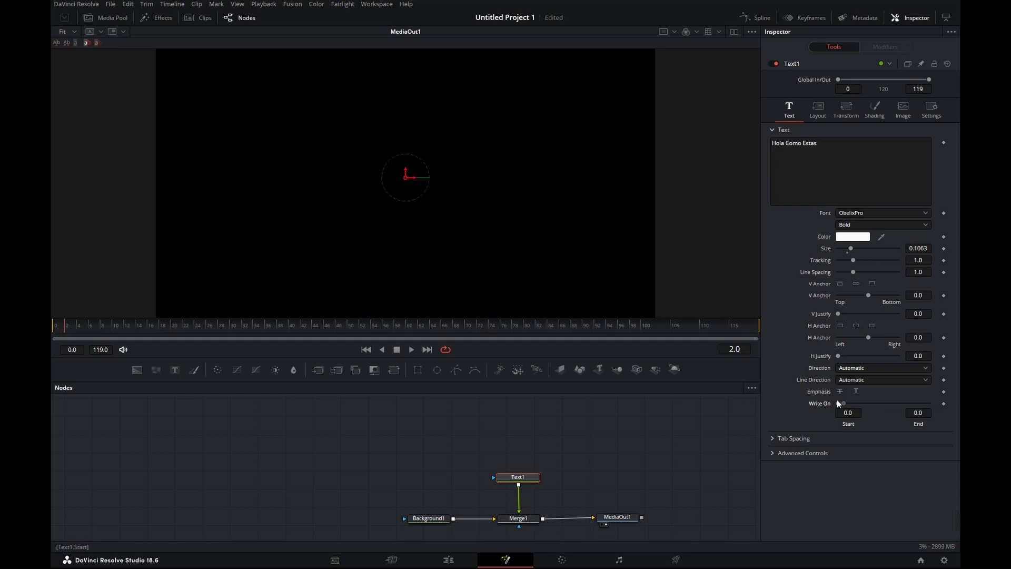
{"action": "left_click", "coordinate": [943, 403]}
{"action": "left_click_drag", "start_coordinate": [65, 330], "coordinate": [98, 329]}
{"action": "left_click_drag", "start_coordinate": [845, 403], "coordinate": [952, 412]}
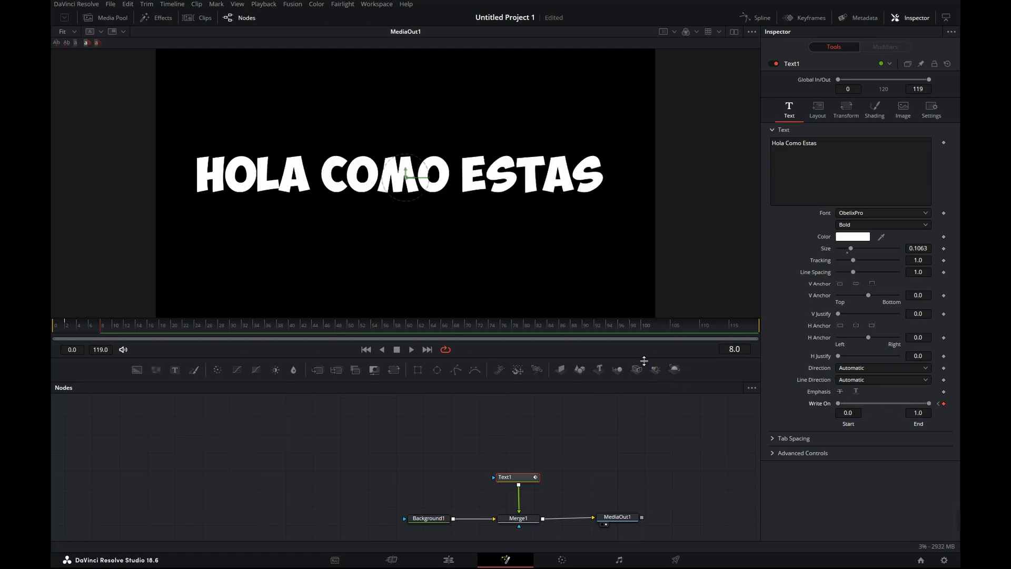
Step: Keyframe the full title at frame 110, write it off by frame 115, and play from the start
{"action": "left_click_drag", "start_coordinate": [601, 323], "coordinate": [701, 329]}
{"action": "left_click", "coordinate": [944, 404]}
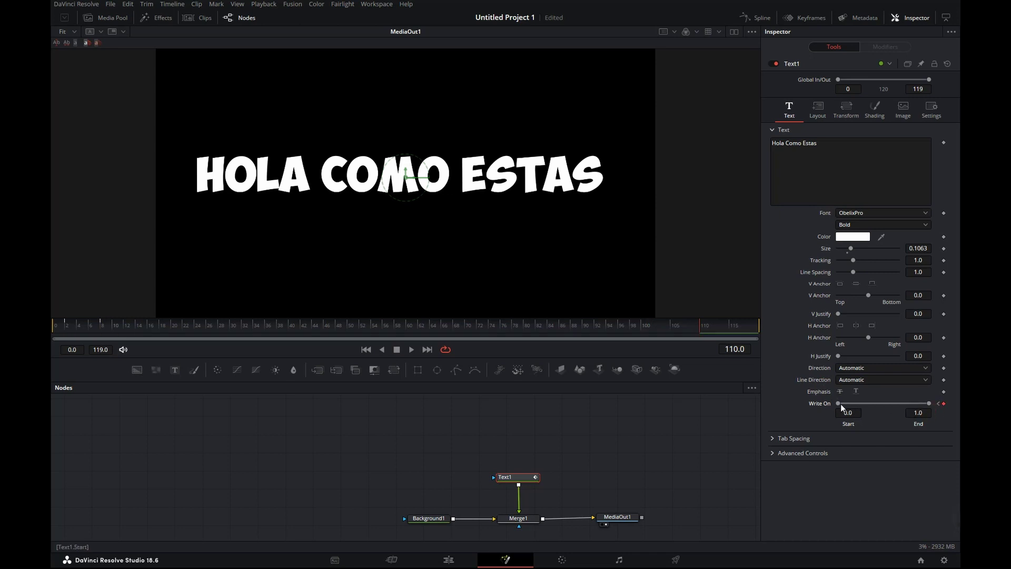
{"action": "left_click", "coordinate": [713, 327]}
{"action": "left_click_drag", "start_coordinate": [713, 327], "coordinate": [731, 327]}
{"action": "left_click_drag", "start_coordinate": [837, 403], "coordinate": [923, 404]}
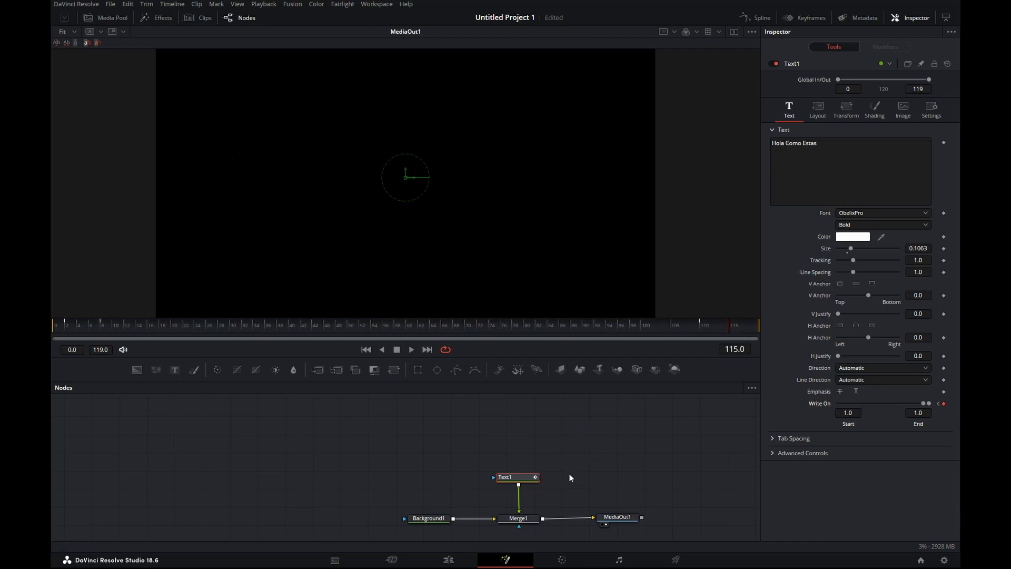
{"action": "left_click_drag", "start_coordinate": [380, 340], "coordinate": [58, 327]}
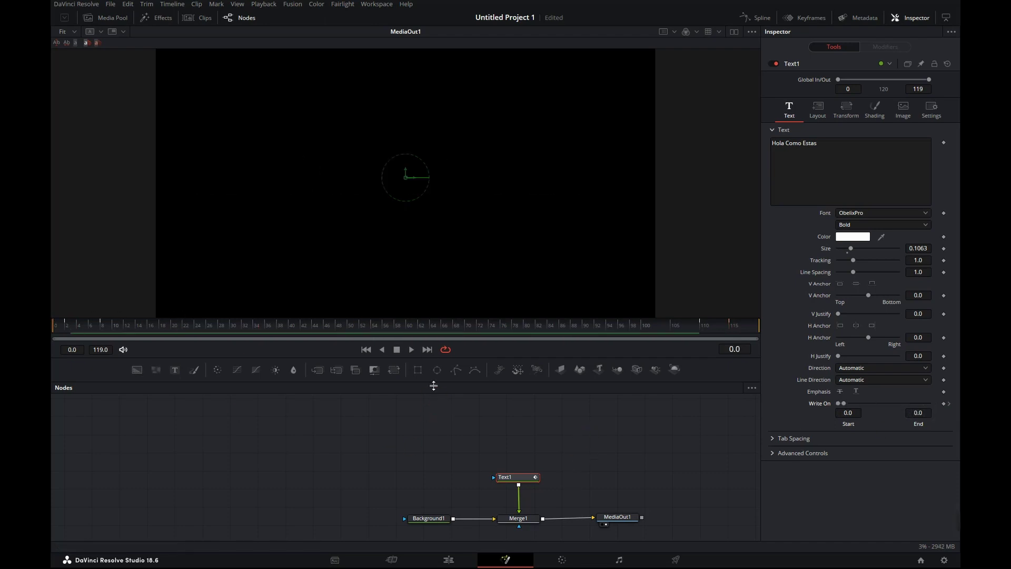
{"action": "left_click", "coordinate": [410, 352]}
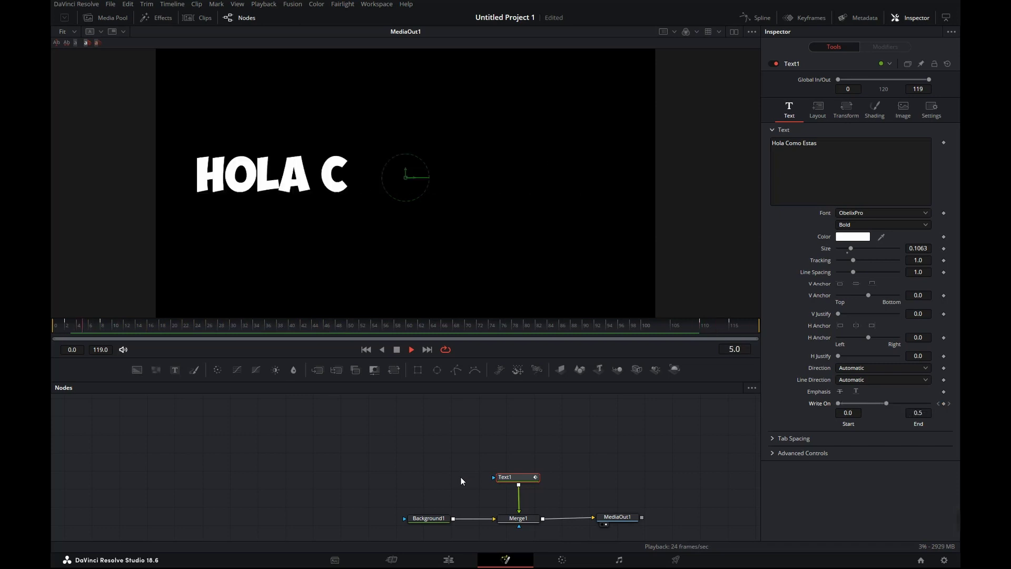
{"action": "left_click", "coordinate": [396, 349]}
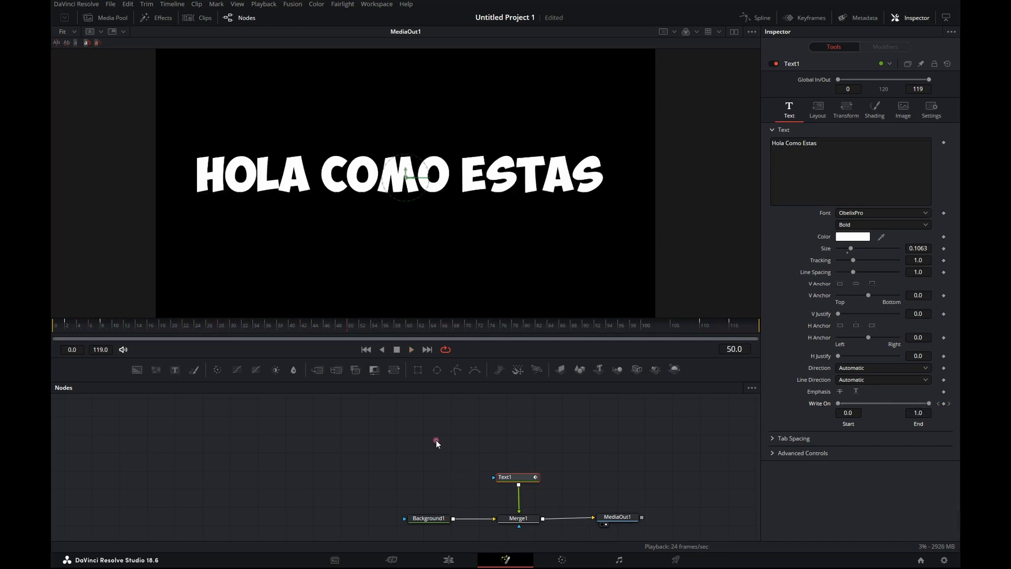
{"action": "left_click", "coordinate": [448, 560]}
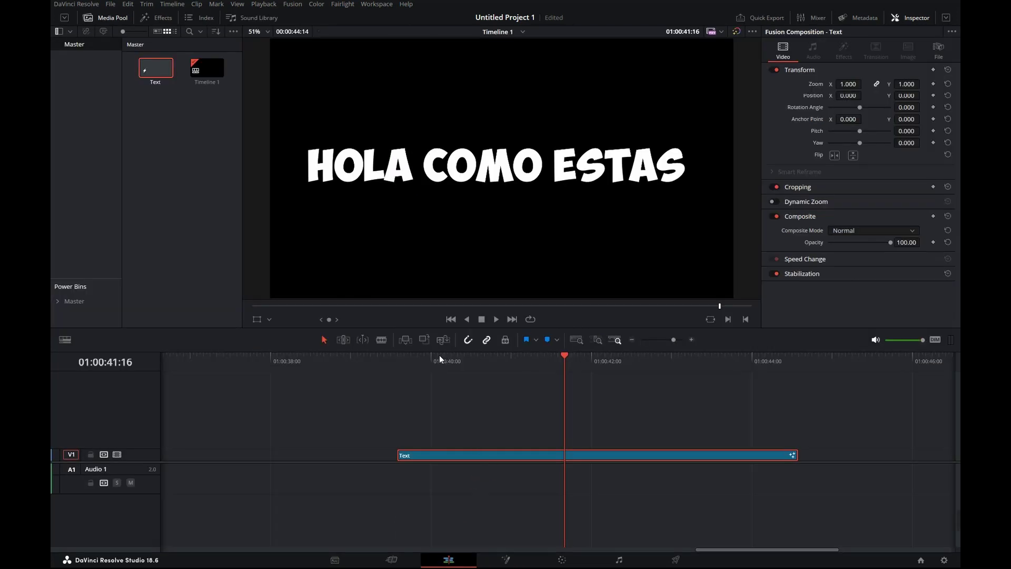
{"action": "left_click_drag", "start_coordinate": [439, 355], "coordinate": [397, 363]}
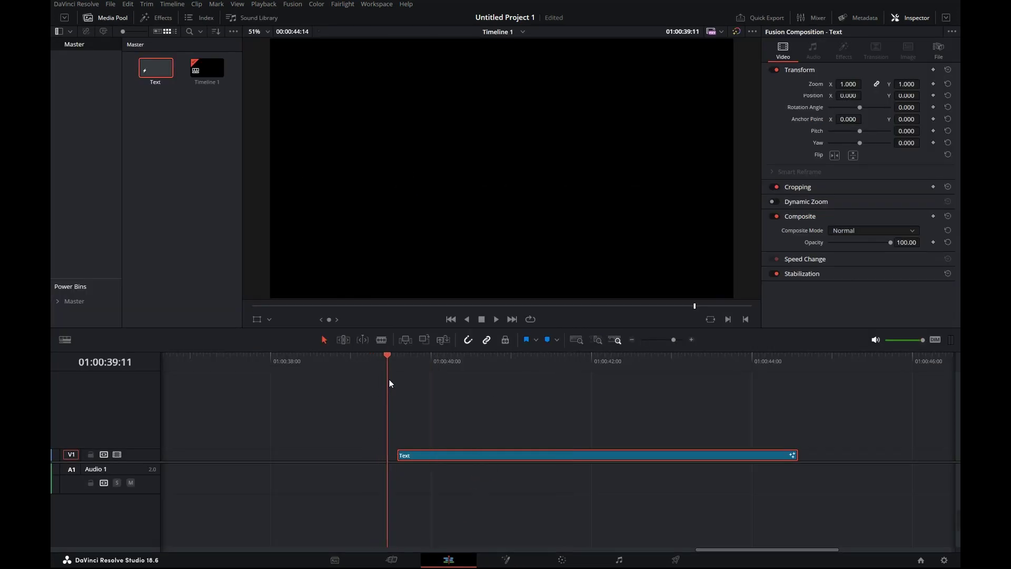
{"action": "left_click", "coordinate": [496, 319]}
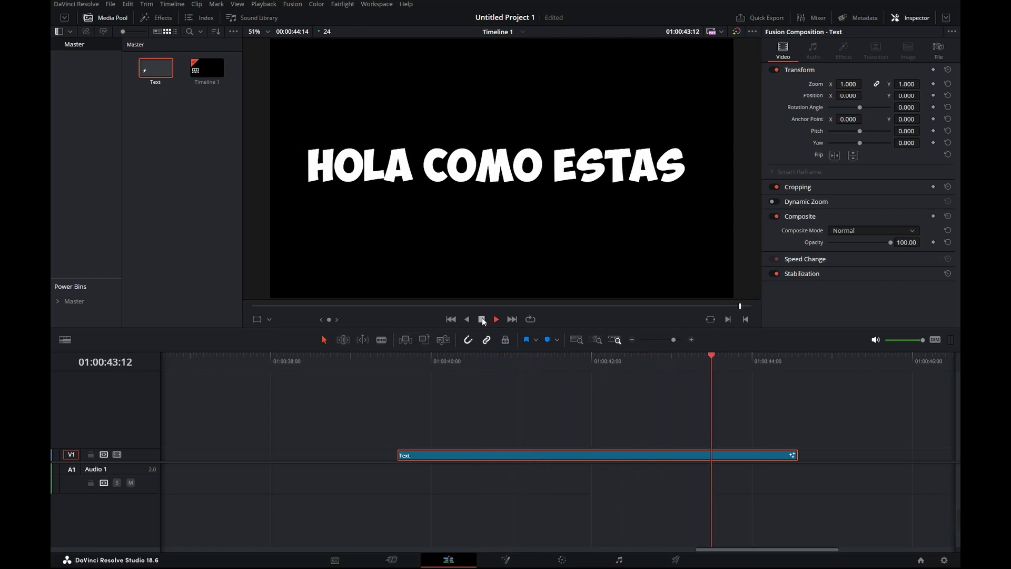
{"action": "left_click", "coordinate": [506, 559]}
Step: Select Background1 and preview green, pink, orange and dark red background colours
{"action": "left_click", "coordinate": [419, 519]}
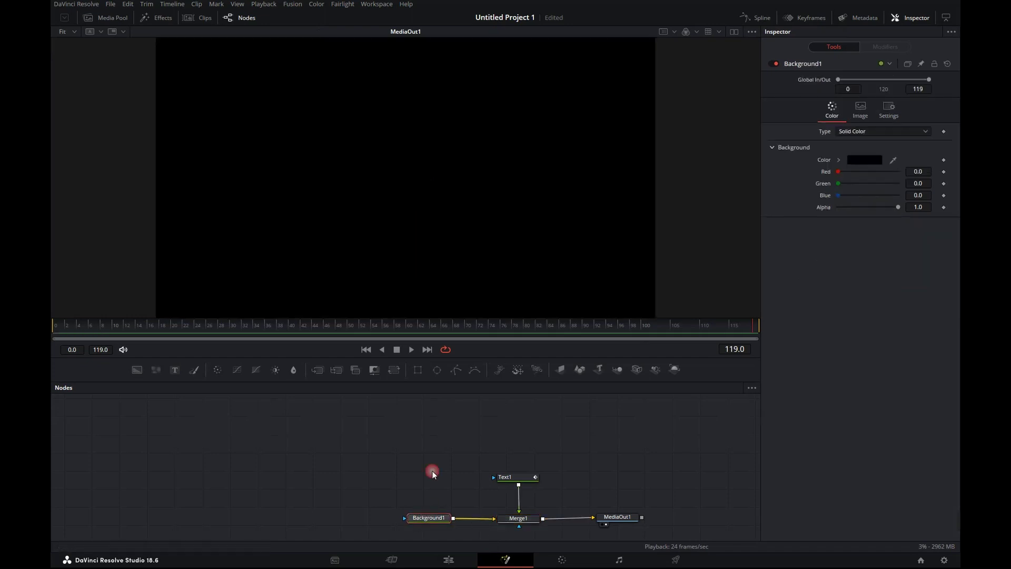
{"action": "left_click", "coordinate": [326, 328]}
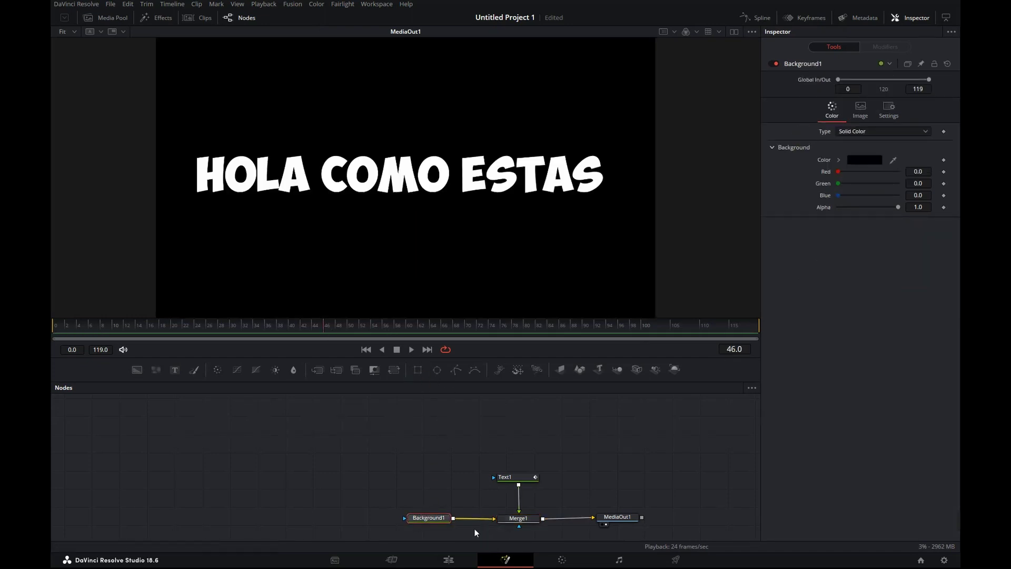
{"action": "left_click", "coordinate": [737, 234]}
{"action": "left_click", "coordinate": [855, 160]}
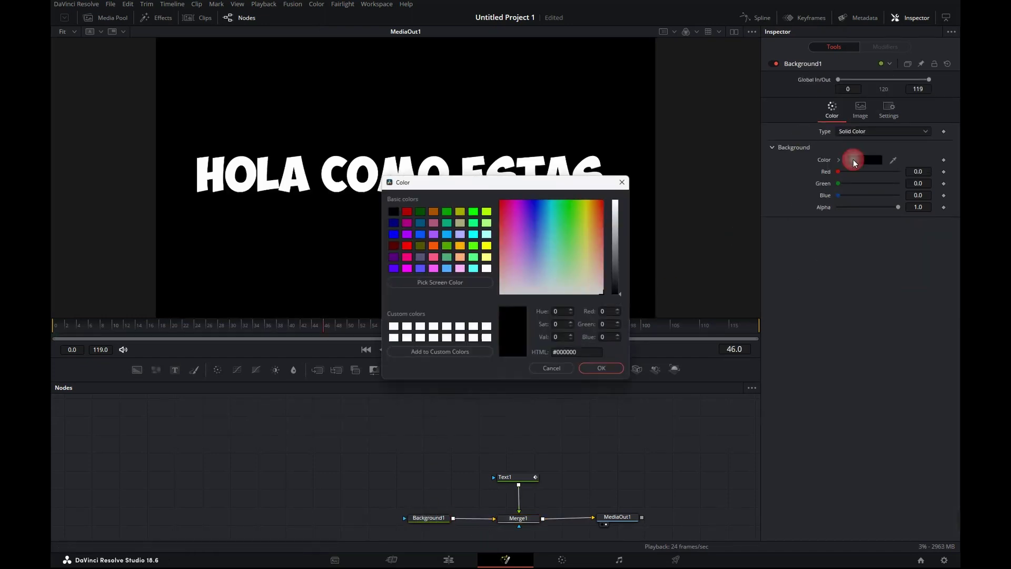
{"action": "left_click", "coordinate": [473, 212]}
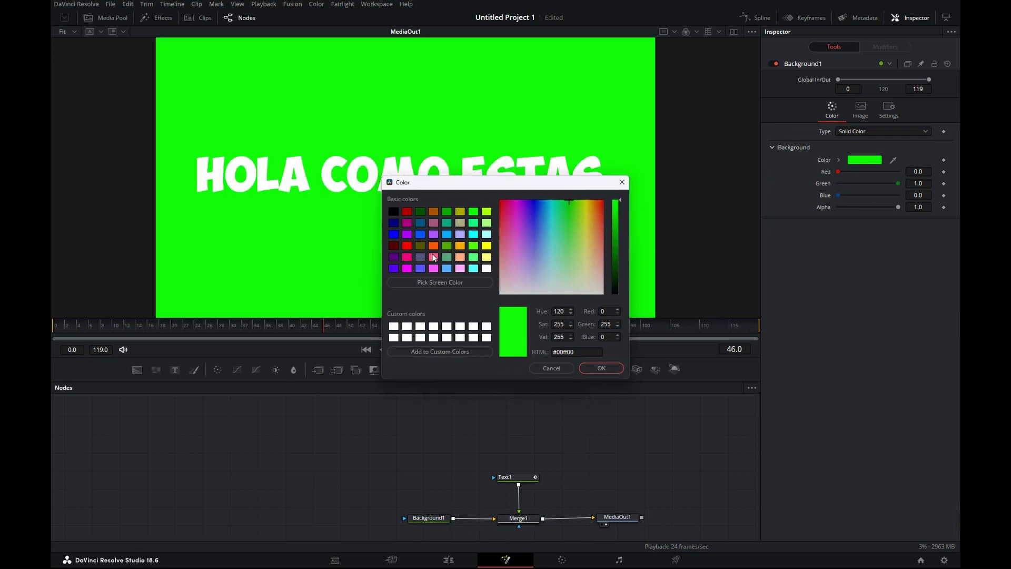
{"action": "left_click", "coordinate": [434, 257]}
{"action": "left_click", "coordinate": [434, 246]}
{"action": "left_click", "coordinate": [405, 212]}
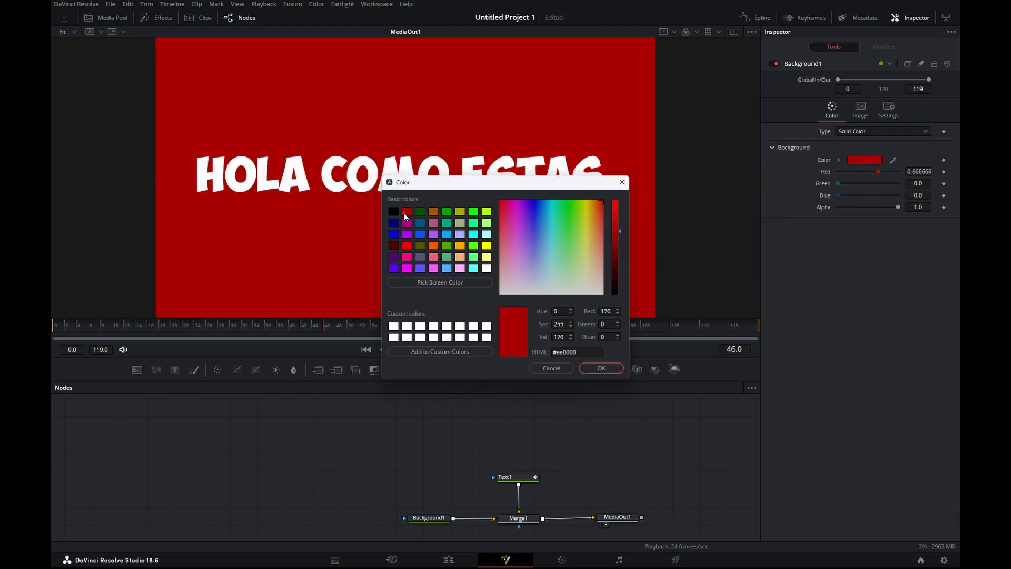
{"action": "left_click", "coordinate": [395, 212]}
Step: Compare violet and magenta shades, then settle on periwinkle blue #5555ff
{"action": "left_click", "coordinate": [394, 269]}
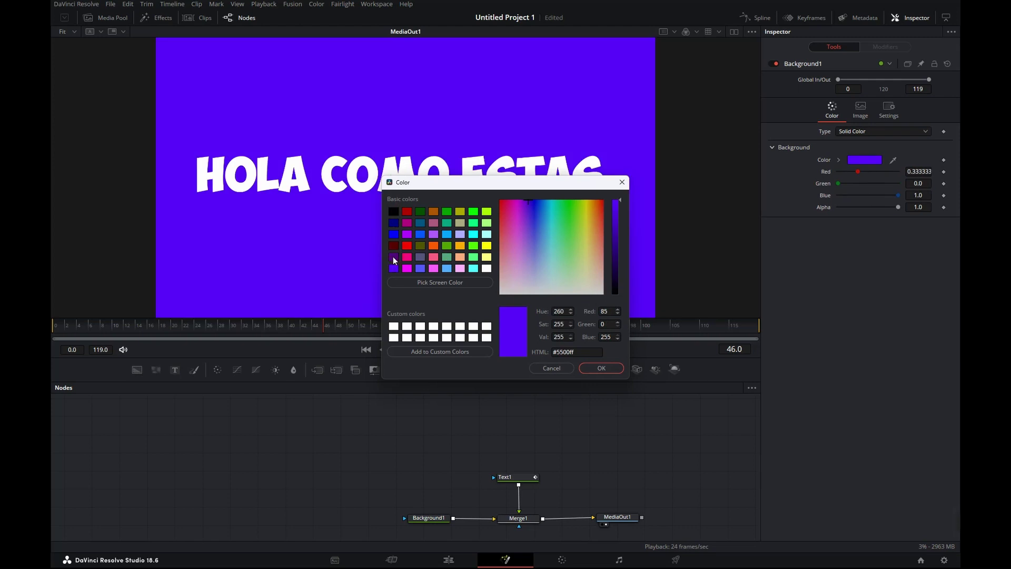
{"action": "left_click", "coordinate": [393, 257]}
{"action": "left_click", "coordinate": [395, 269]}
{"action": "left_click", "coordinate": [406, 268]}
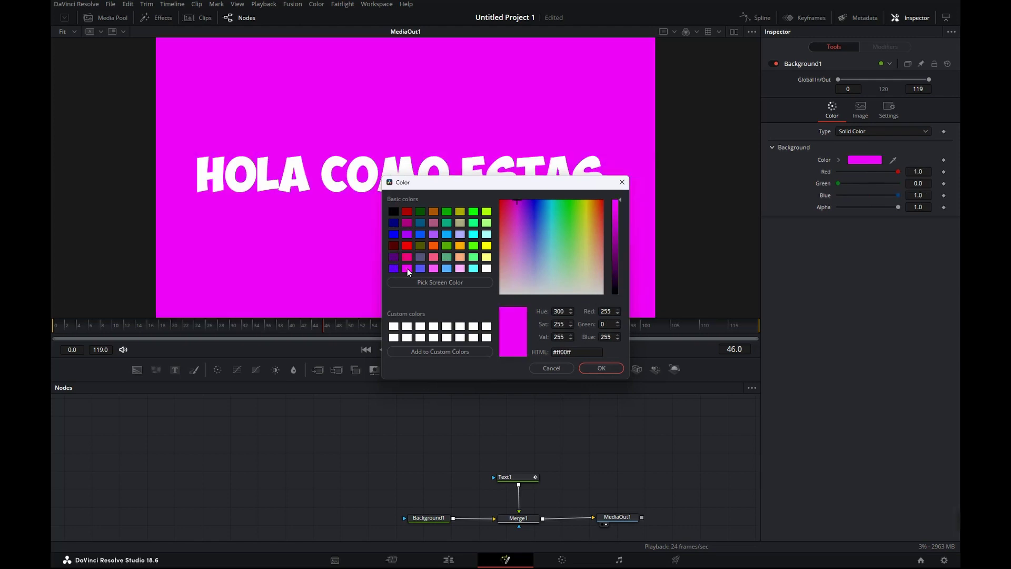
{"action": "left_click", "coordinate": [419, 268]}
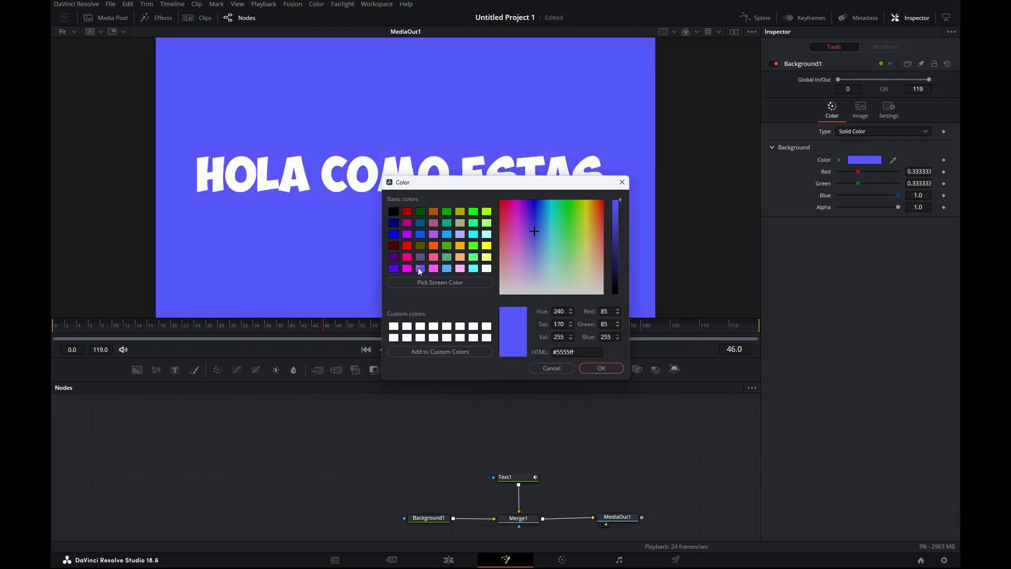
{"action": "left_click", "coordinate": [596, 367]}
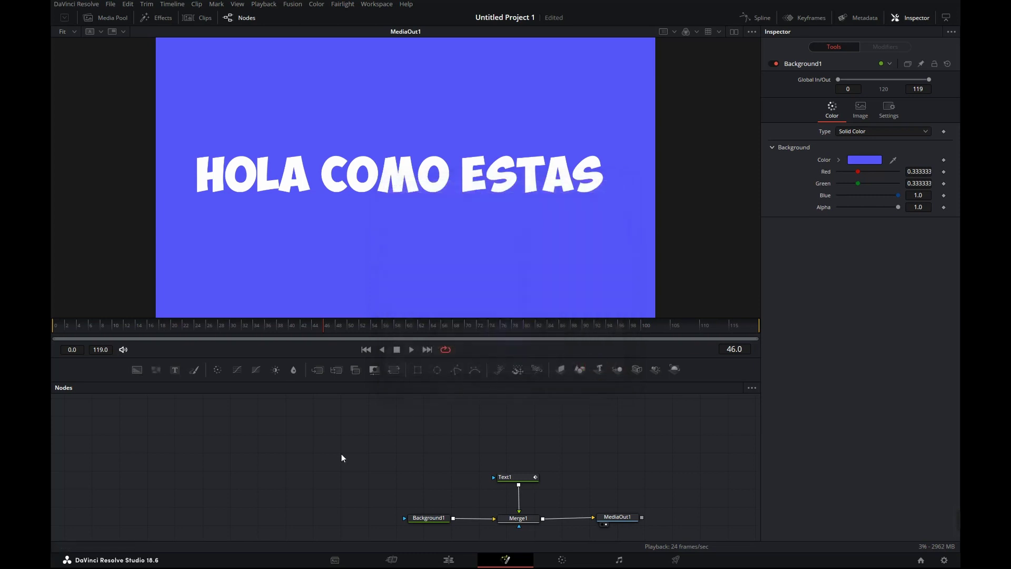
Step: Merge a FastNoise node over Background1 with Detail 4.49 and Brightness -1.0
{"action": "left_click_drag", "start_coordinate": [156, 369], "coordinate": [415, 474]}
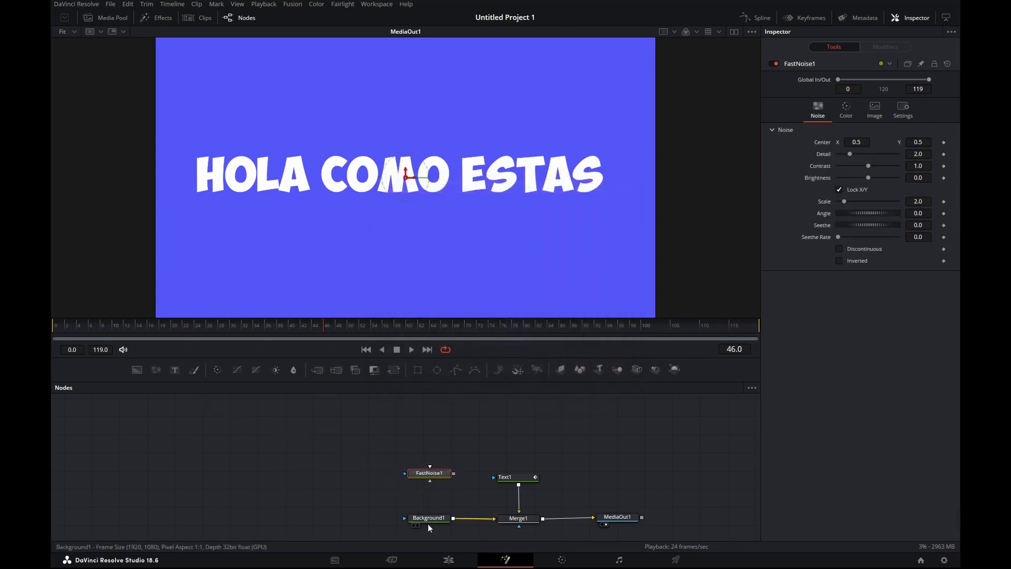
{"action": "left_click_drag", "start_coordinate": [425, 520], "coordinate": [405, 520]}
{"action": "left_click", "coordinate": [404, 519]}
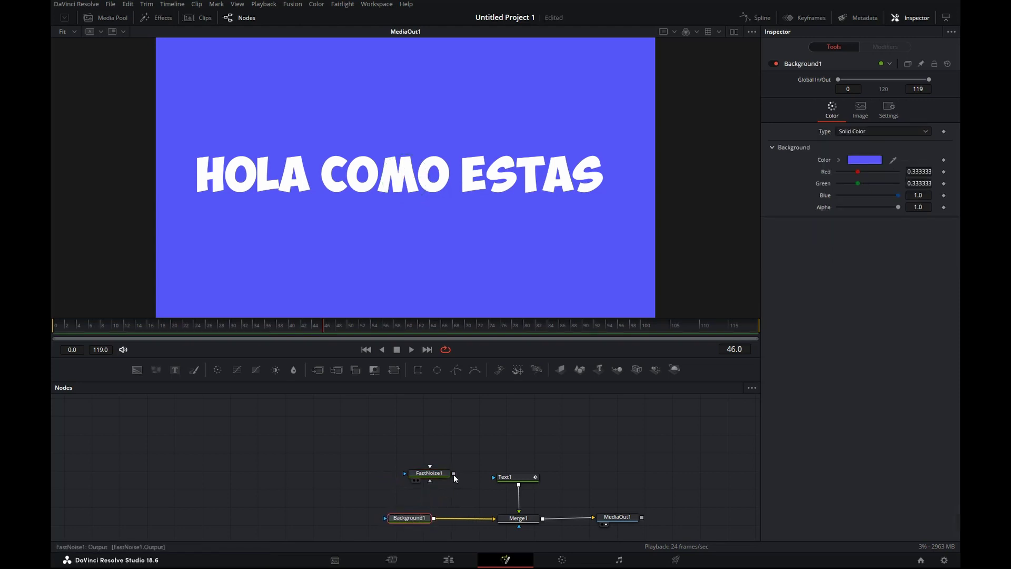
{"action": "left_click_drag", "start_coordinate": [453, 473], "coordinate": [436, 519]}
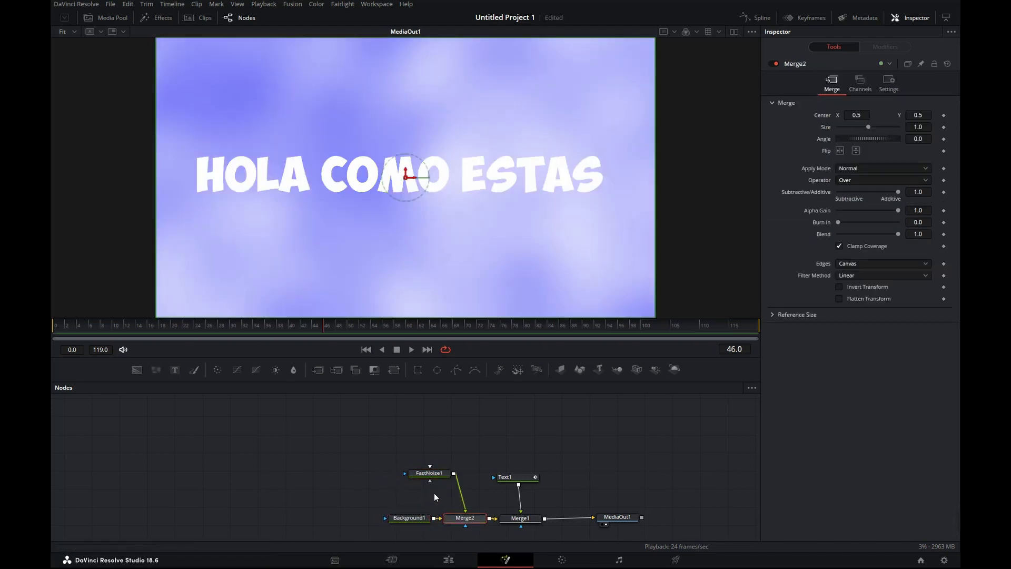
{"action": "left_click_drag", "start_coordinate": [435, 475], "coordinate": [460, 488]}
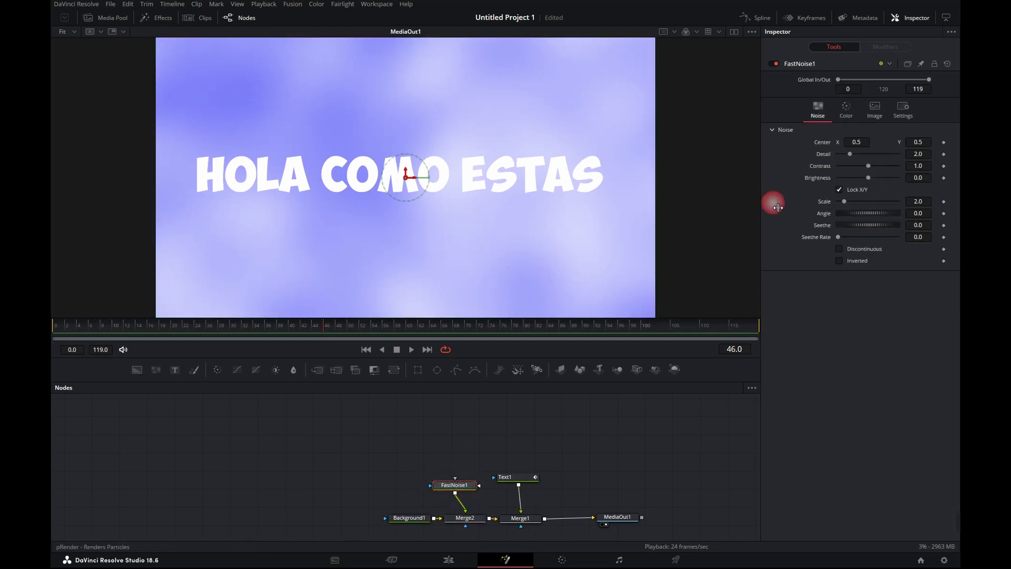
{"action": "mouse_move", "coordinate": [850, 154]}
{"action": "left_mouse_down"}
{"action": "mouse_move", "coordinate": [883, 153]}
{"action": "mouse_move", "coordinate": [814, 185]}
{"action": "left_mouse_up"}
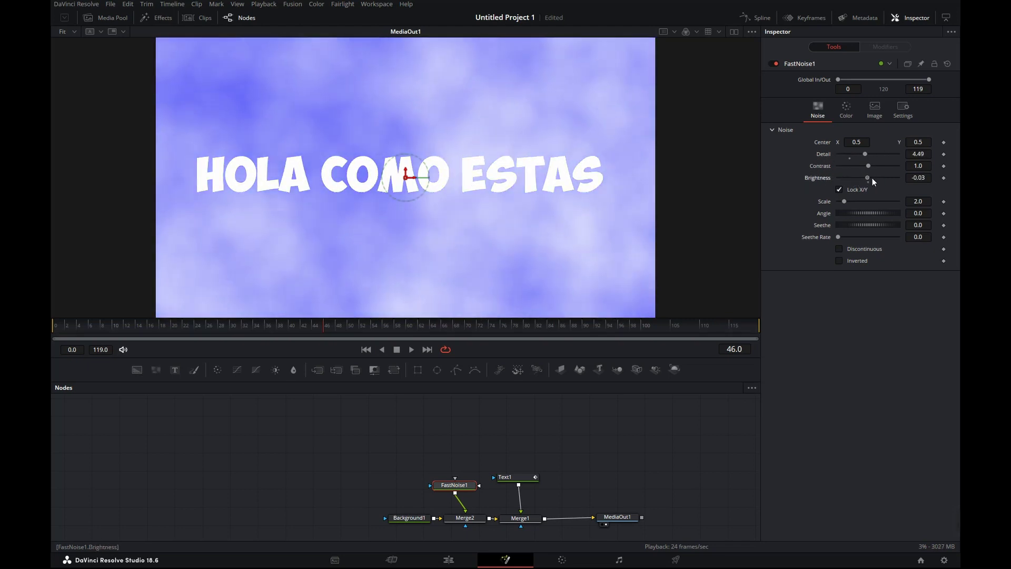
{"action": "left_click", "coordinate": [506, 477]}
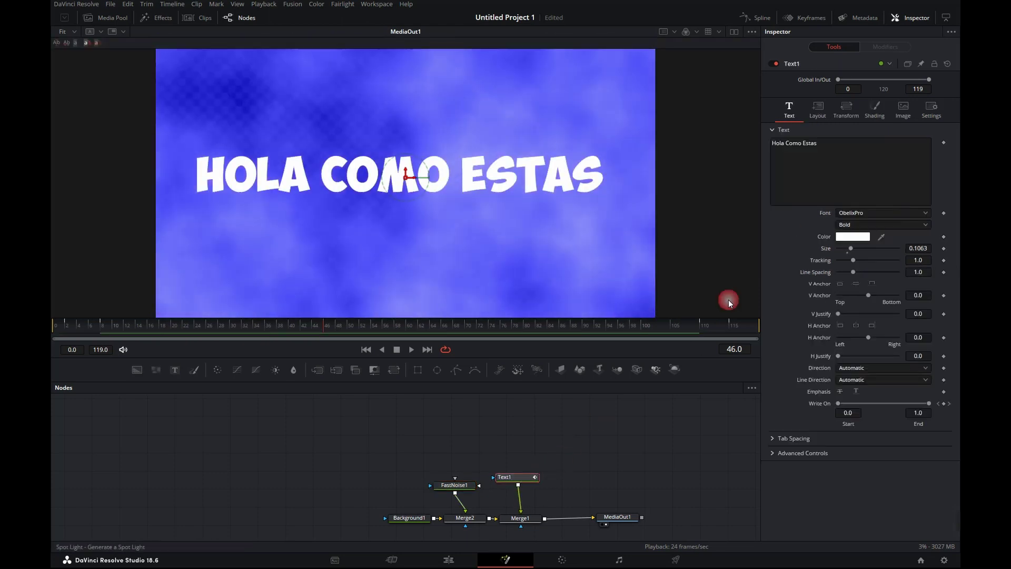
Step: Enable Shading element 2 as a black outline with thickness 0.1, then return to the Edit page
{"action": "left_click", "coordinate": [844, 111]}
{"action": "left_click", "coordinate": [875, 110]}
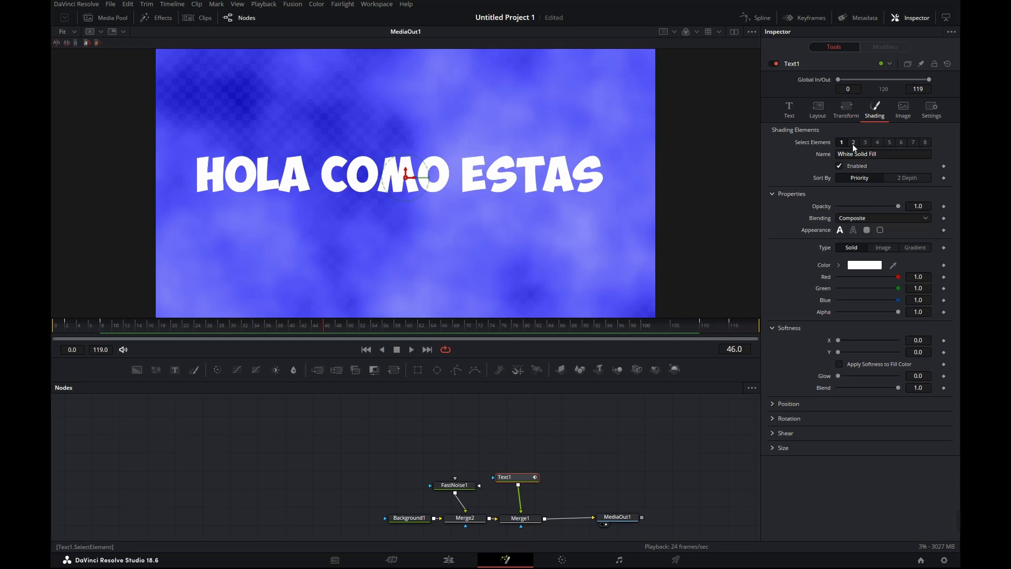
{"action": "left_click", "coordinate": [853, 143]}
{"action": "left_click", "coordinate": [841, 166]}
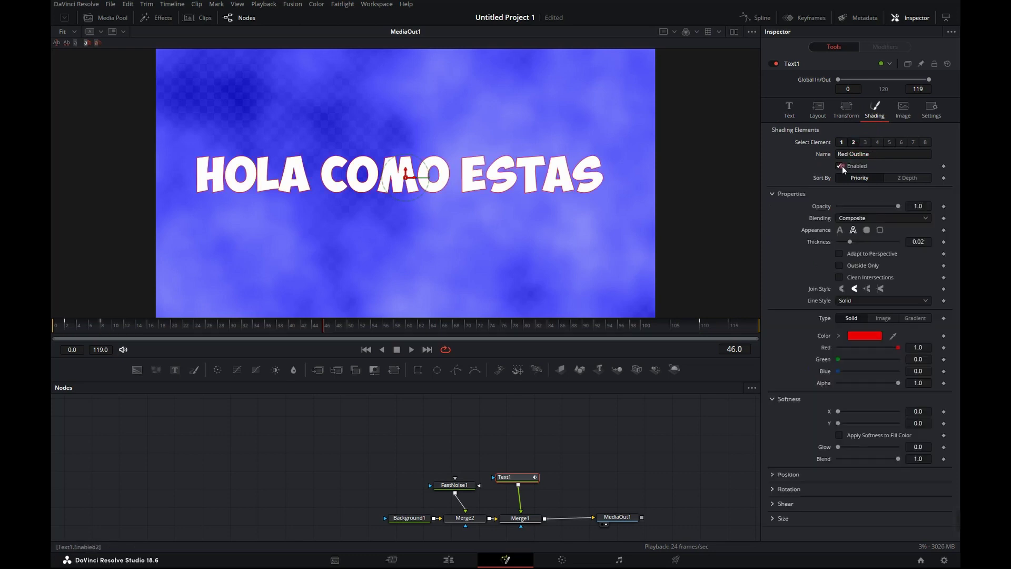
{"action": "left_click", "coordinate": [865, 335]}
{"action": "left_click", "coordinate": [394, 211]}
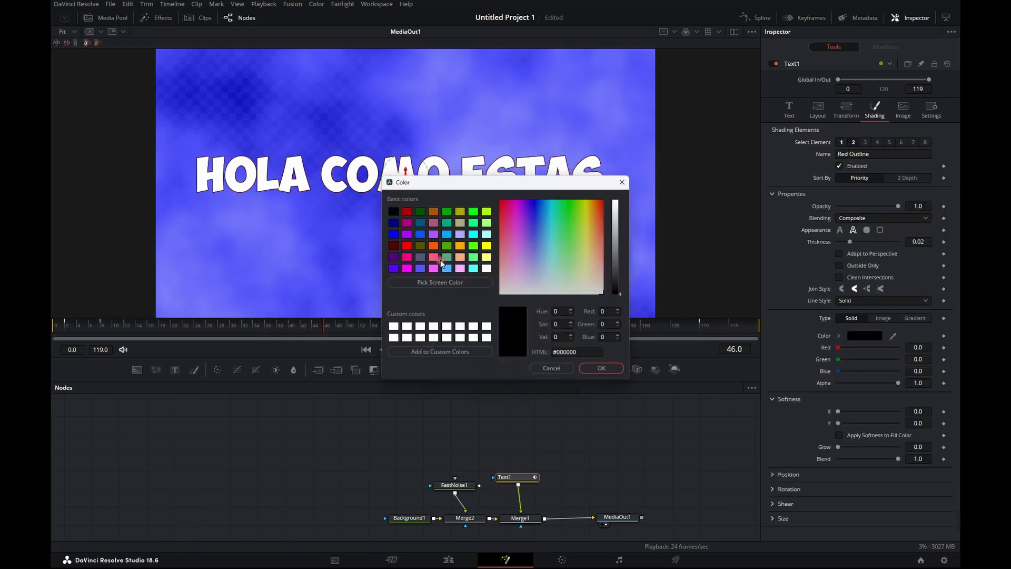
{"action": "left_click", "coordinate": [593, 369]}
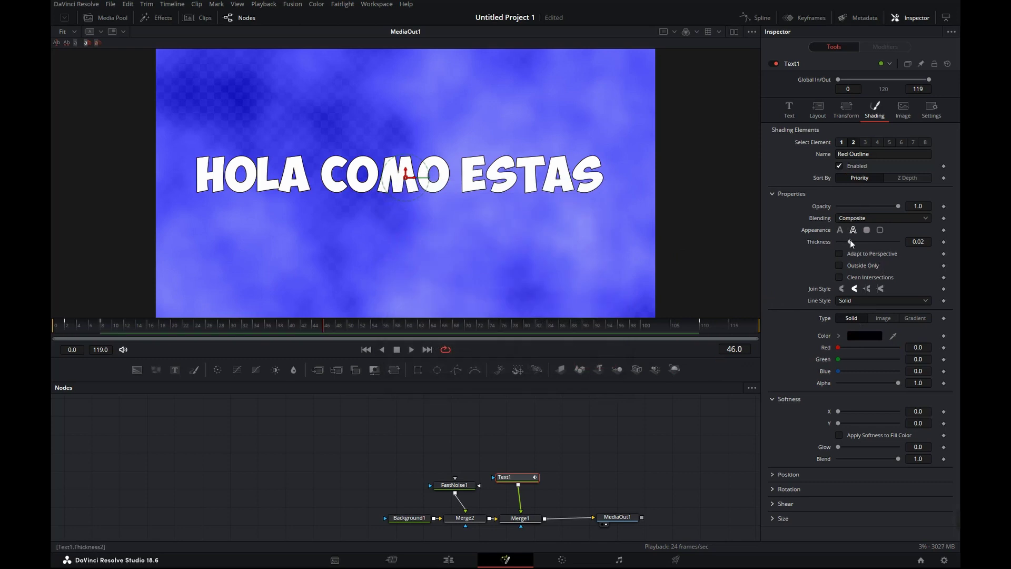
{"action": "left_click_drag", "start_coordinate": [850, 241], "coordinate": [902, 251]}
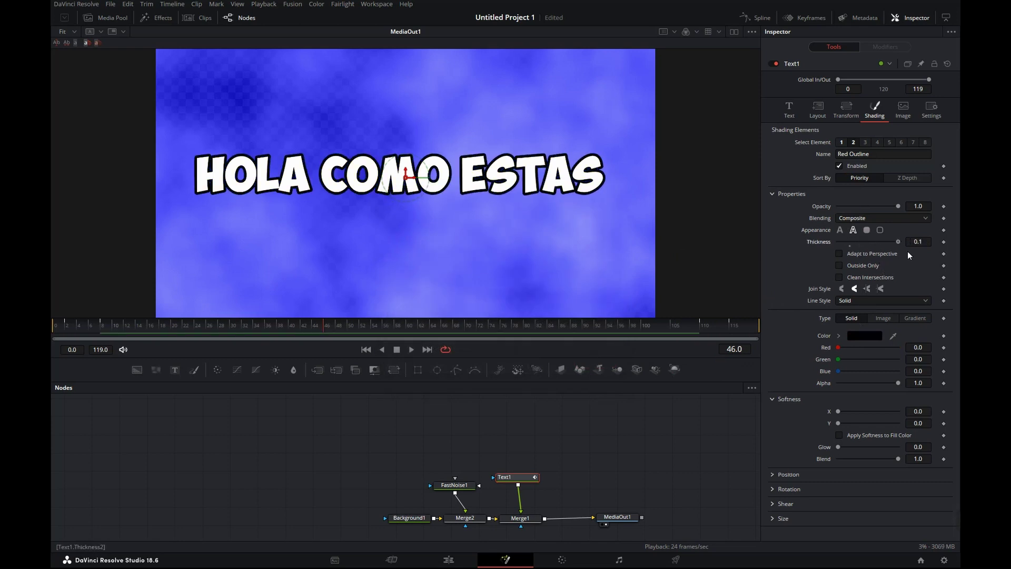
{"action": "left_click", "coordinate": [448, 560]}
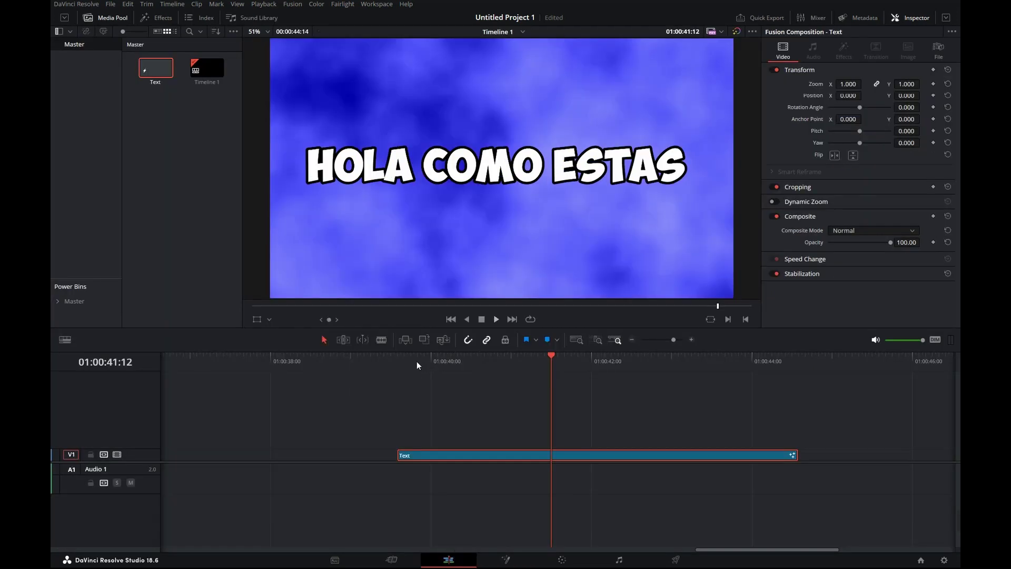
{"action": "left_click", "coordinate": [400, 362]}
{"action": "key", "text": "space"}
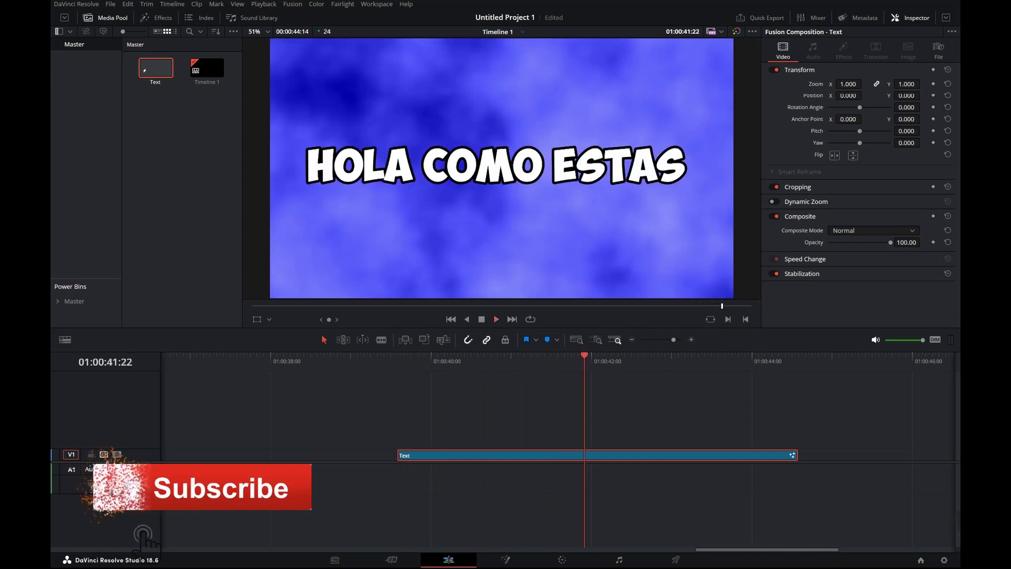
{"action": "left_click", "coordinate": [390, 359]}
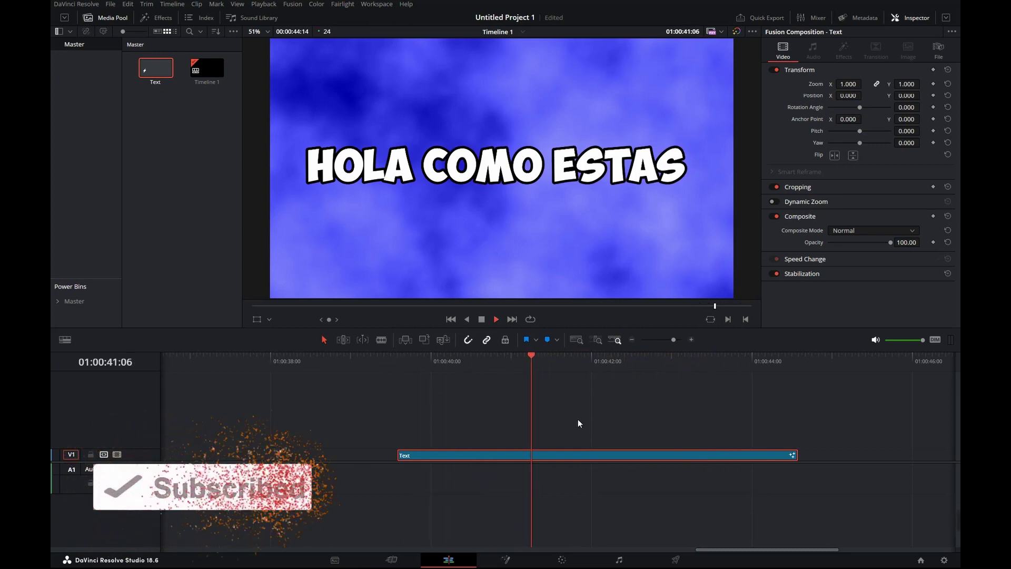